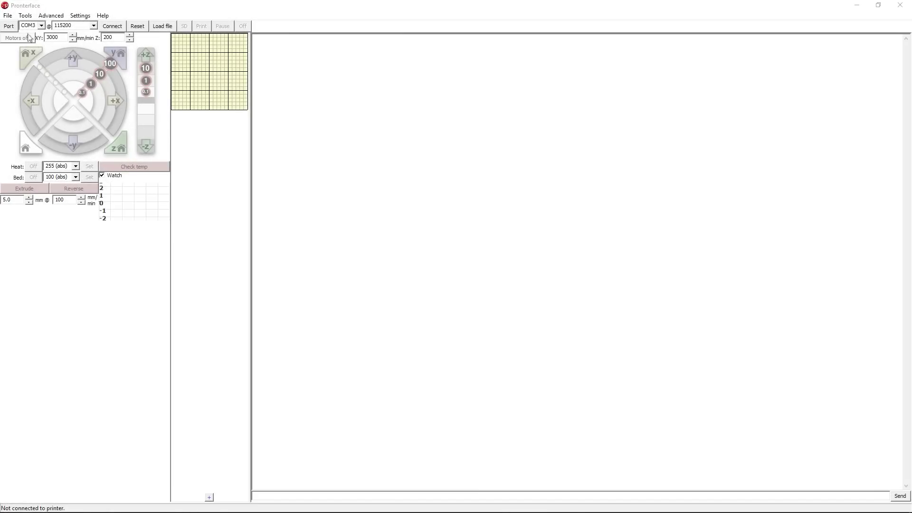
Rescan the serial ports, choose COM3 at 115200 baud and connect to the printer
click(41, 25)
click(35, 41)
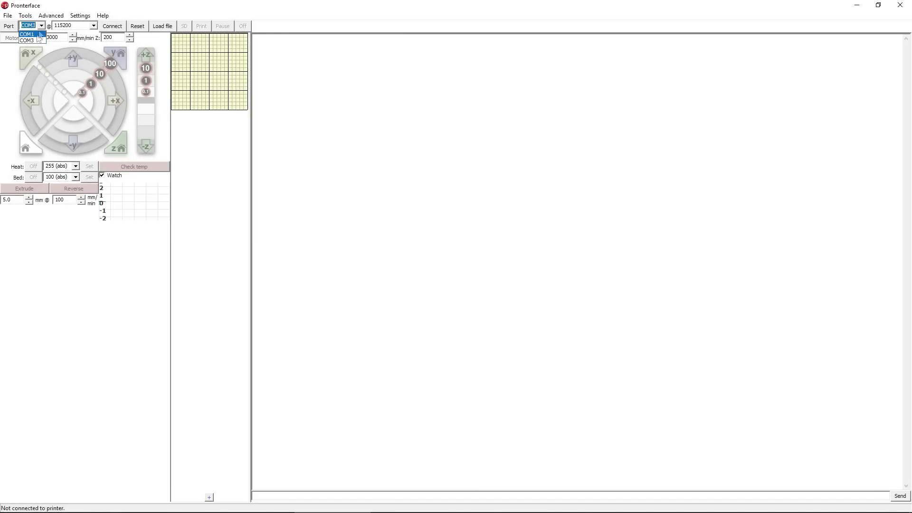
click(9, 27)
click(40, 26)
click(41, 27)
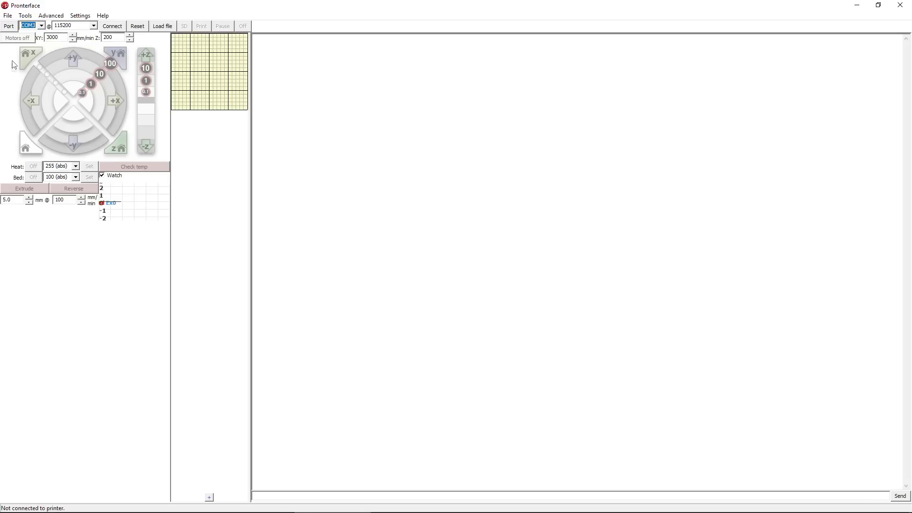
click(12, 28)
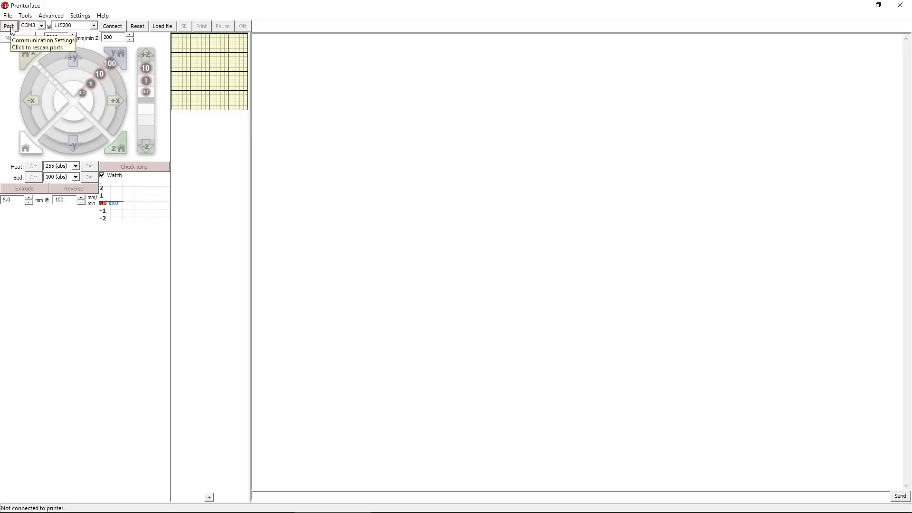
click(38, 26)
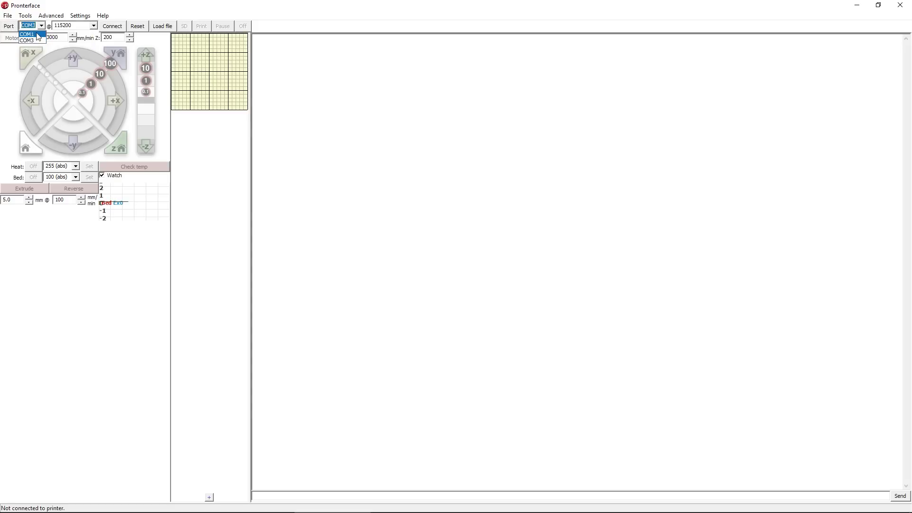
click(38, 40)
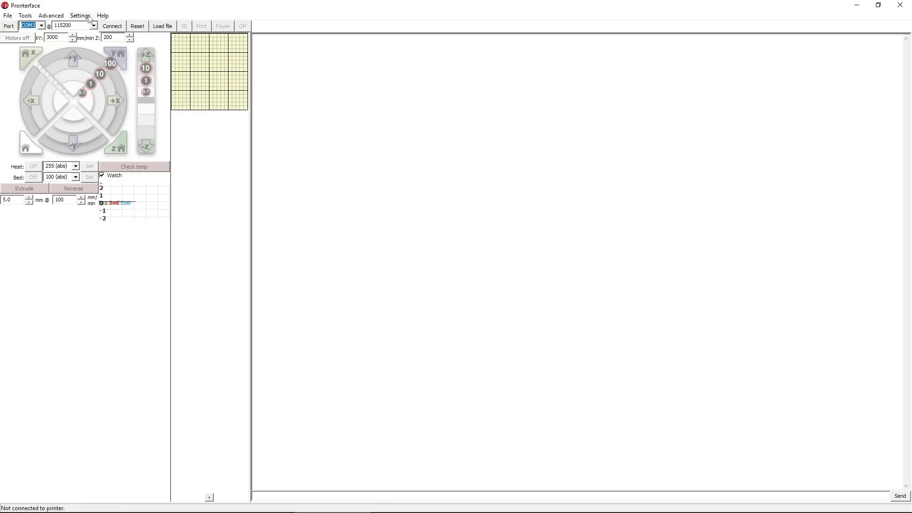
click(113, 26)
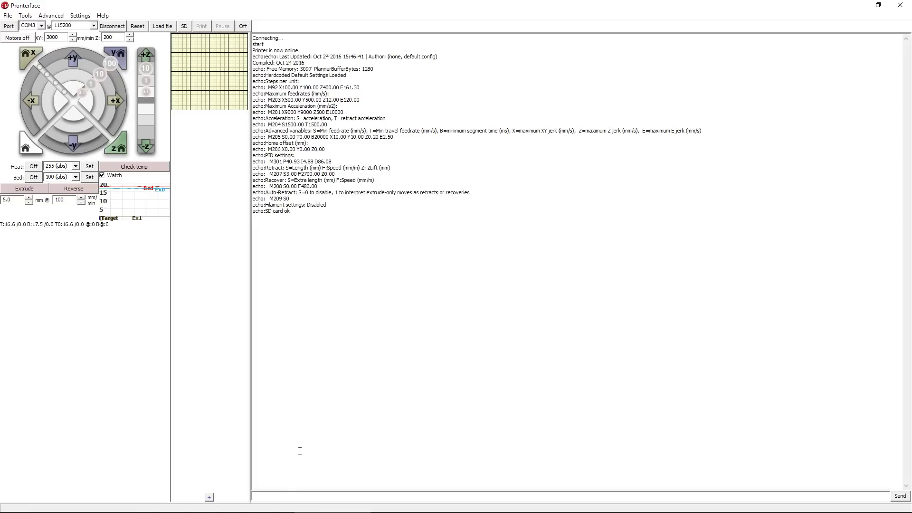
Send the command M303 E0 S190 C10 to start a PID autotune of the extruder at 190 °C
click(273, 496)
text(M3)
text(E0)
text(190 C10)
drag(298, 497, 243, 500)
click(259, 497)
click(900, 495)
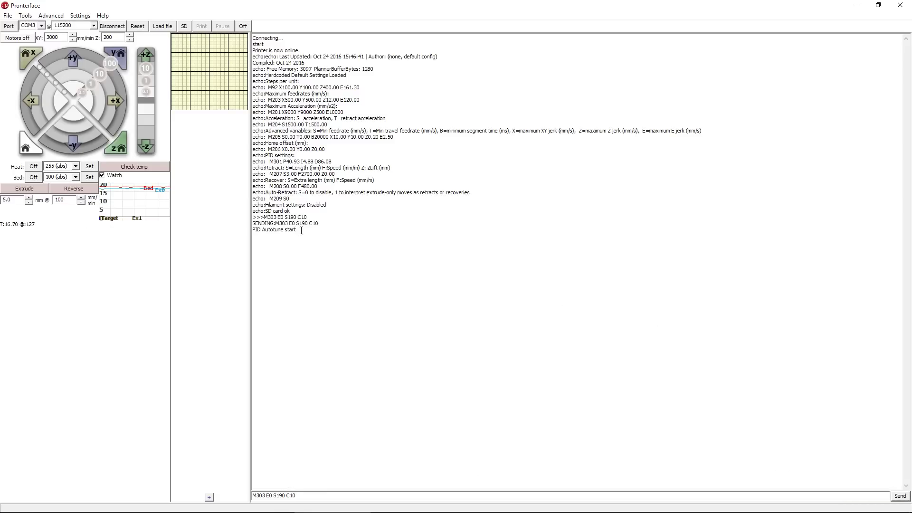
Examine the PID autotune output in the console, including the final Kp, Ki and Kd values
drag(298, 230, 252, 230)
click(361, 233)
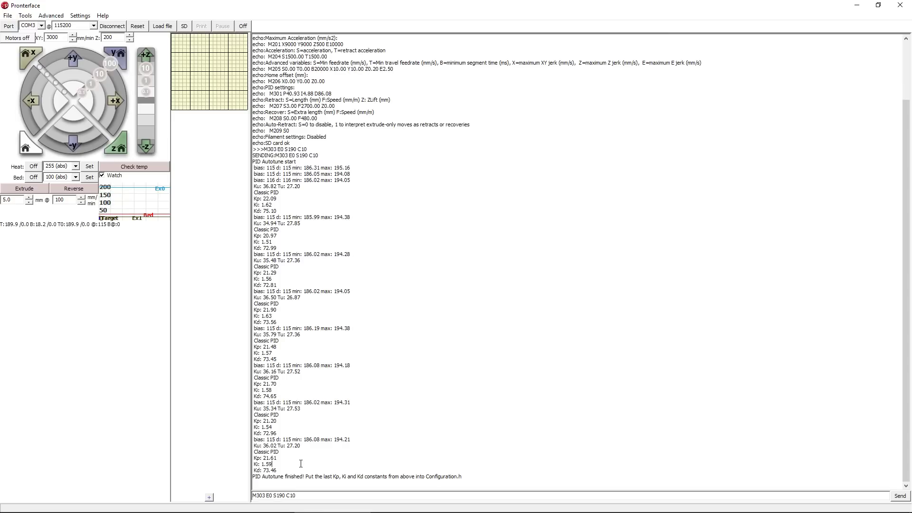
drag(278, 458, 262, 464)
drag(277, 470, 262, 470)
click(307, 462)
drag(295, 495, 251, 495)
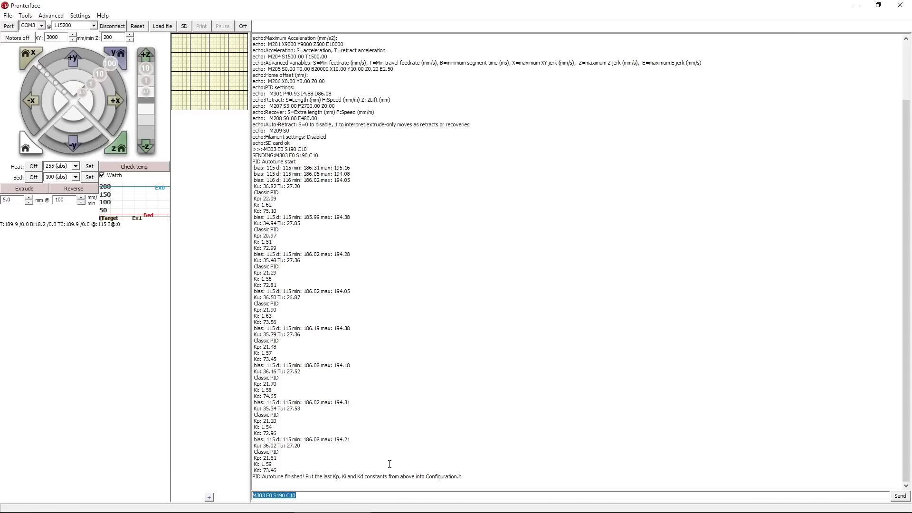
key(BackSpace)
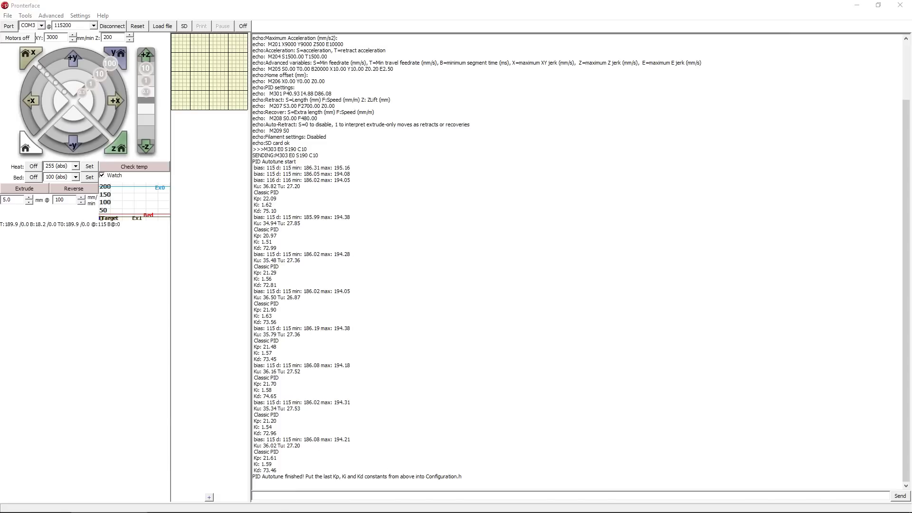
click(330, 498)
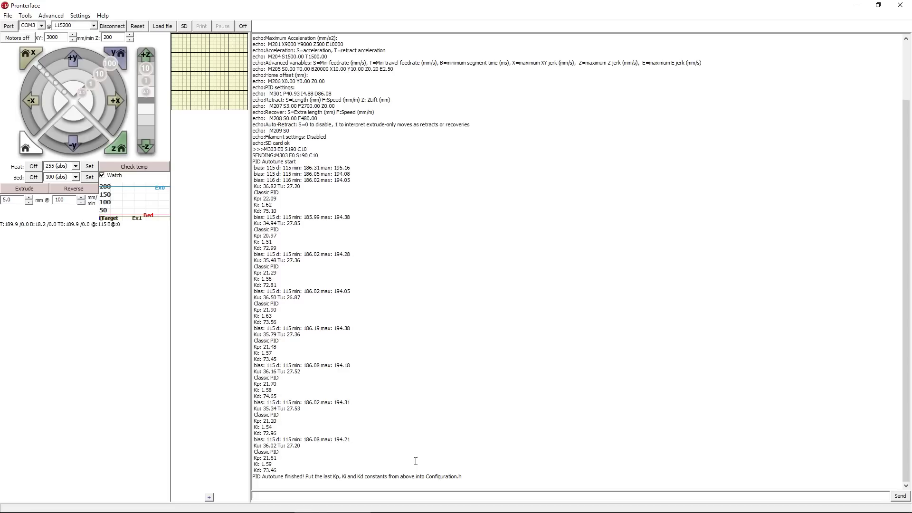
text(M500)
drag(280, 496, 247, 497)
drag(281, 496, 253, 496)
key(BackSpace)
Disconnect from the printer
click(113, 27)
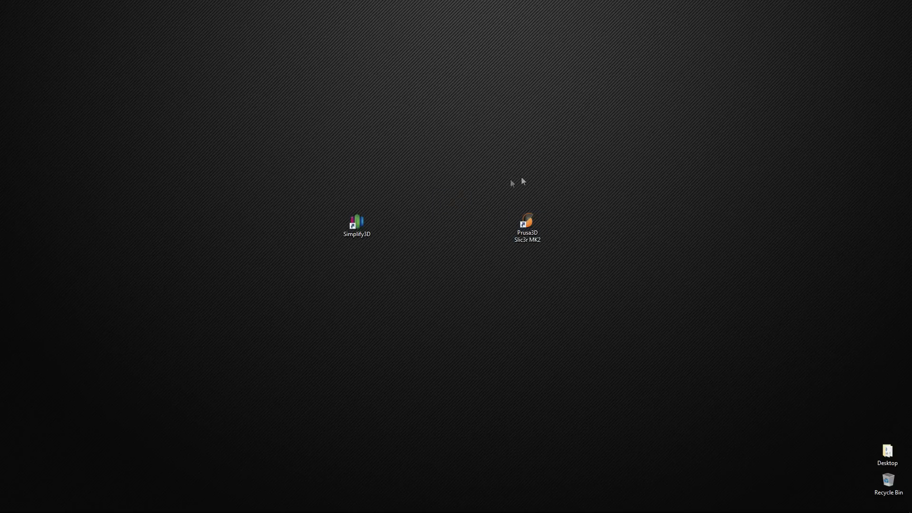
Switch to Slic3r Prusa Edition and open the printer's custom G-code settings
click(356, 223)
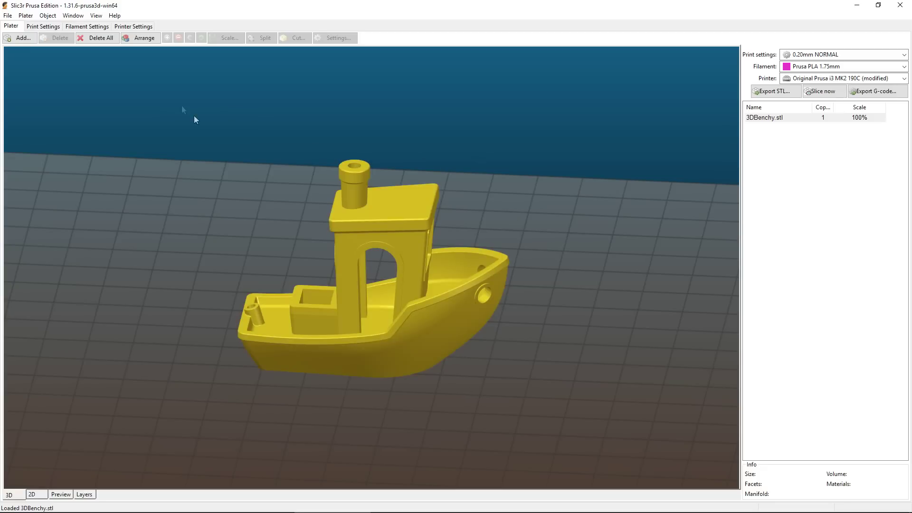
click(133, 27)
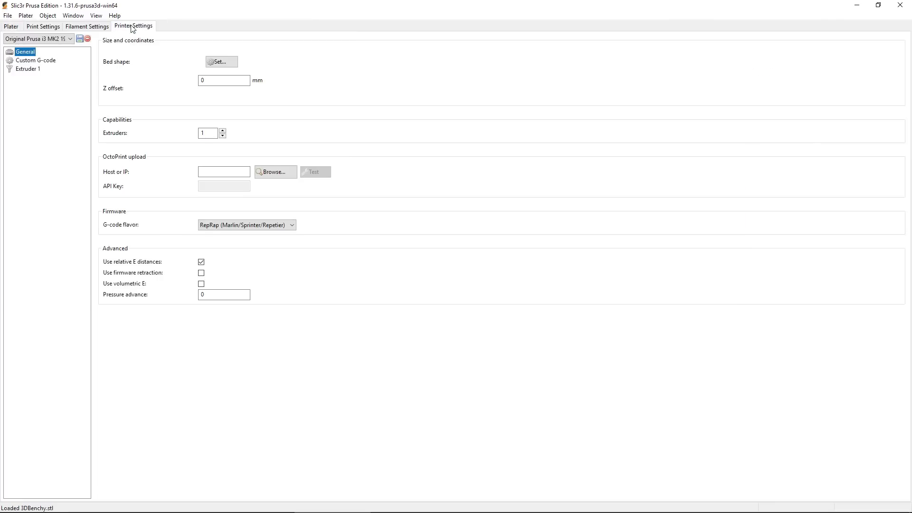
click(31, 61)
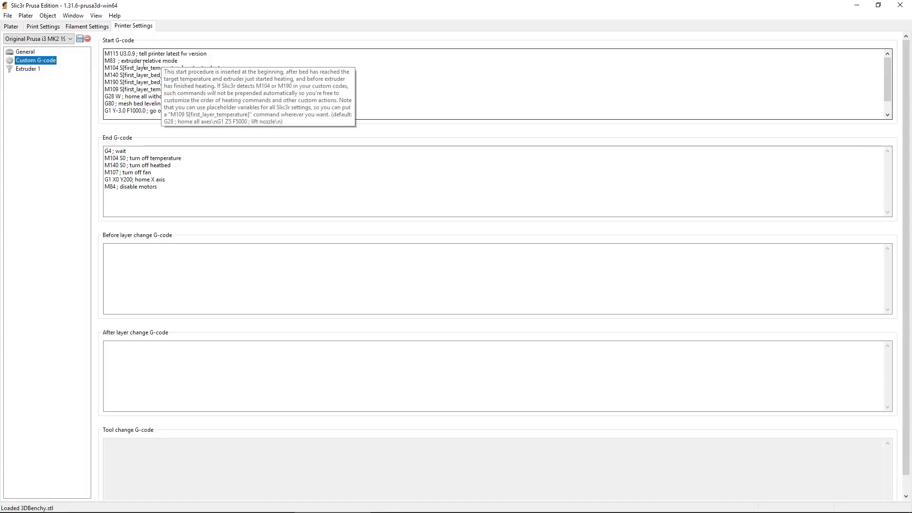
Add the line "M301 Pxxxx Ixxxx Dxxxx ; pid tuning value" after the M83 line of the start G-code
click(185, 61)
key(Return)
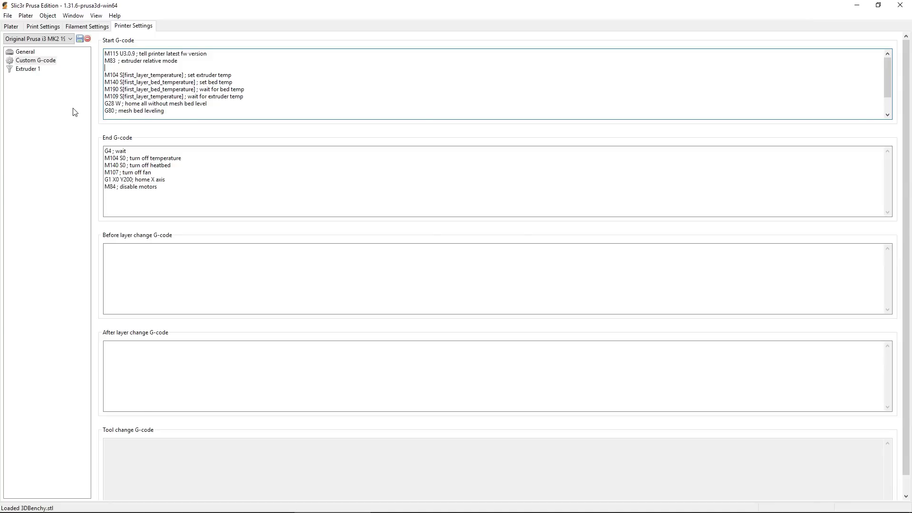
text(M301 P)
text(xxxx Ixxxx Dxxxx)
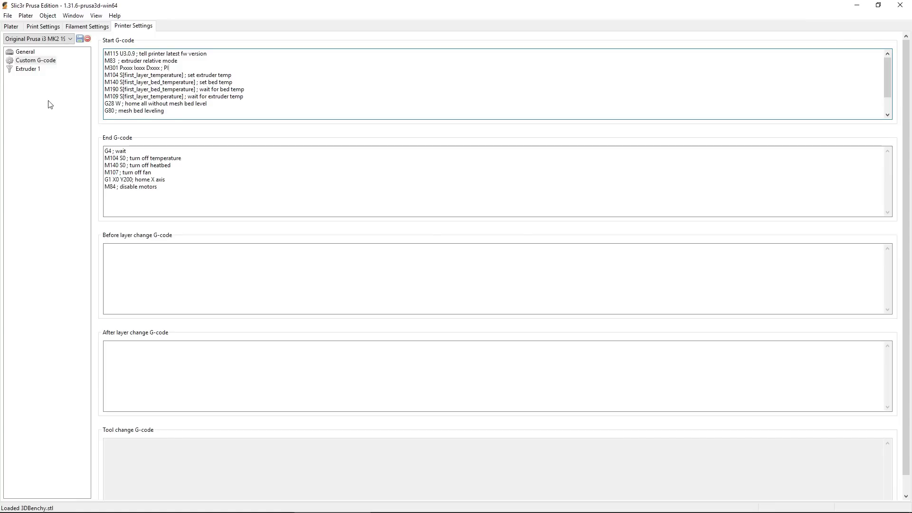
text(pid )
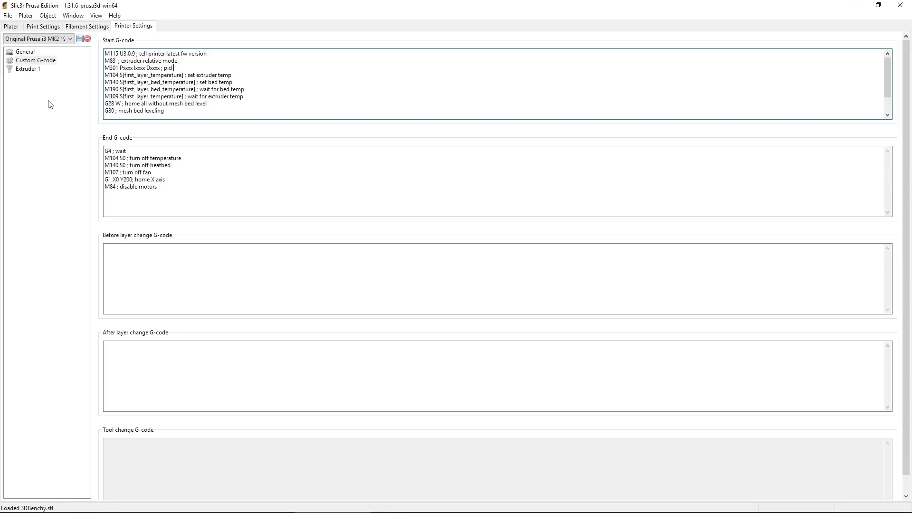
text(tuning value)
click(70, 105)
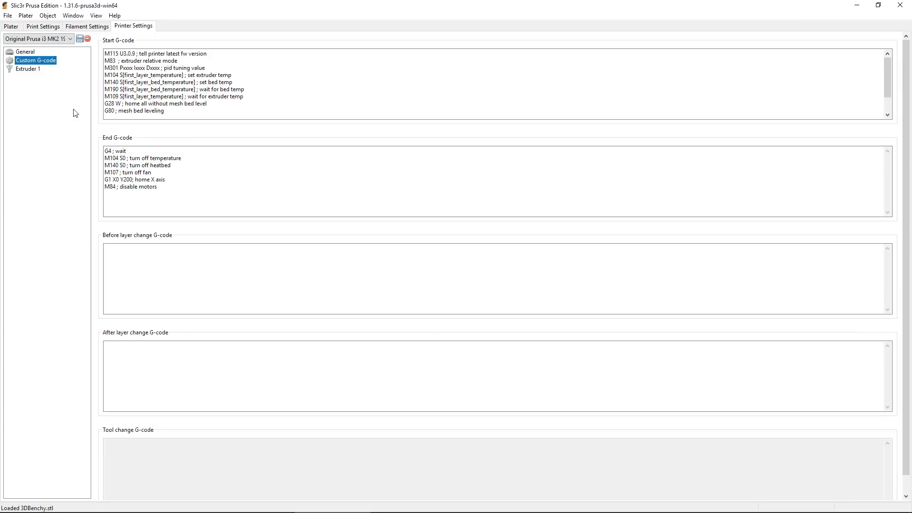
Save the modified printer settings as the preset "Original Prusa i3 MK2 190C"
click(79, 38)
click(98, 71)
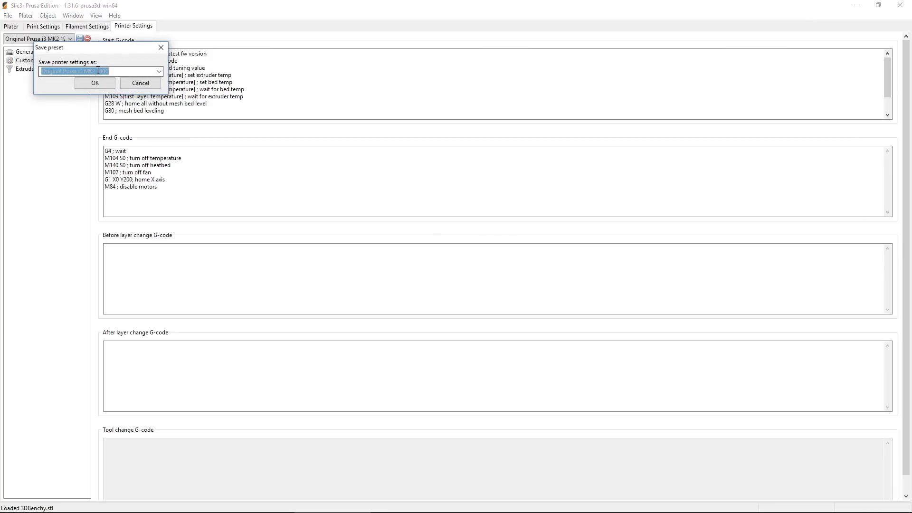
click(98, 71)
drag(98, 72, 125, 70)
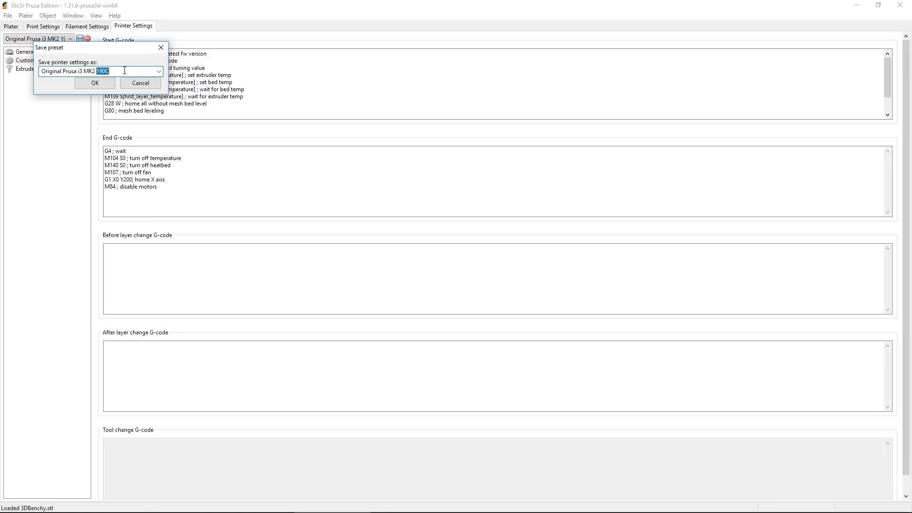
text(1)
click(87, 84)
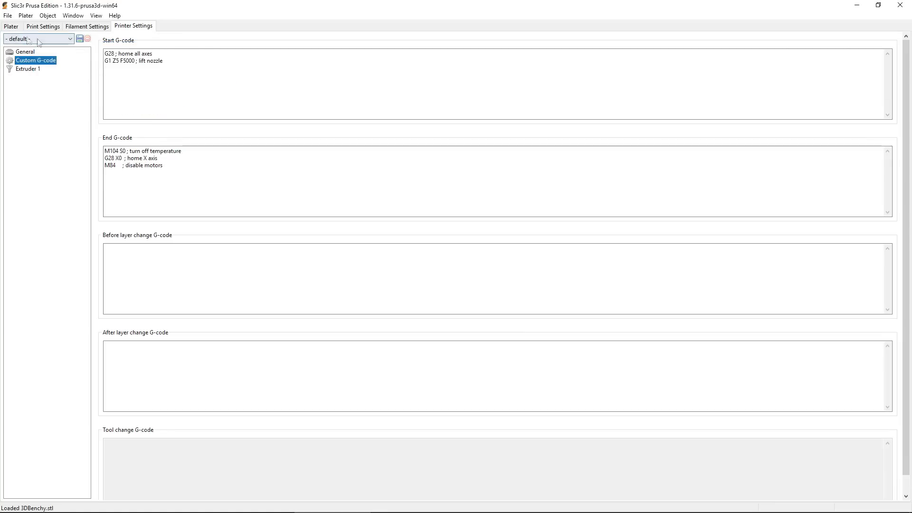
Load the Original Prusa i3 MK2 190C printer preset and check the M301 line in its start G-code
click(69, 39)
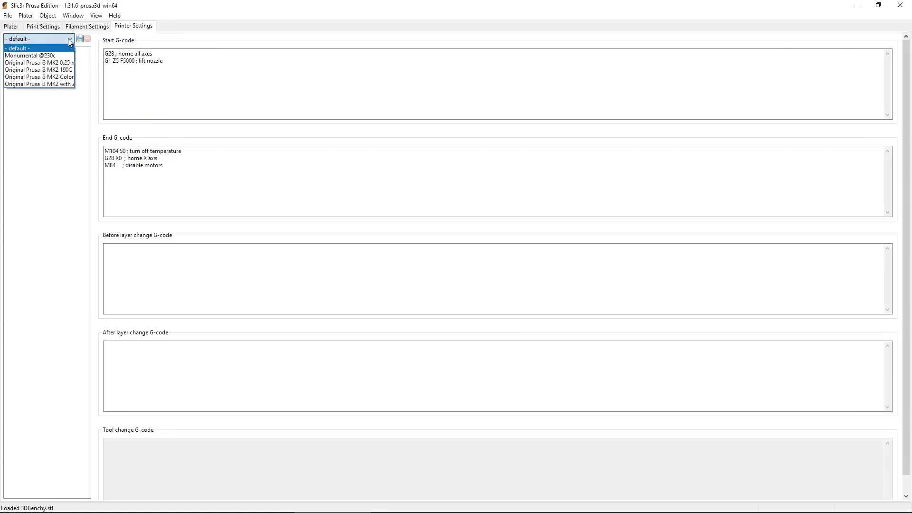
click(67, 38)
click(69, 38)
click(47, 69)
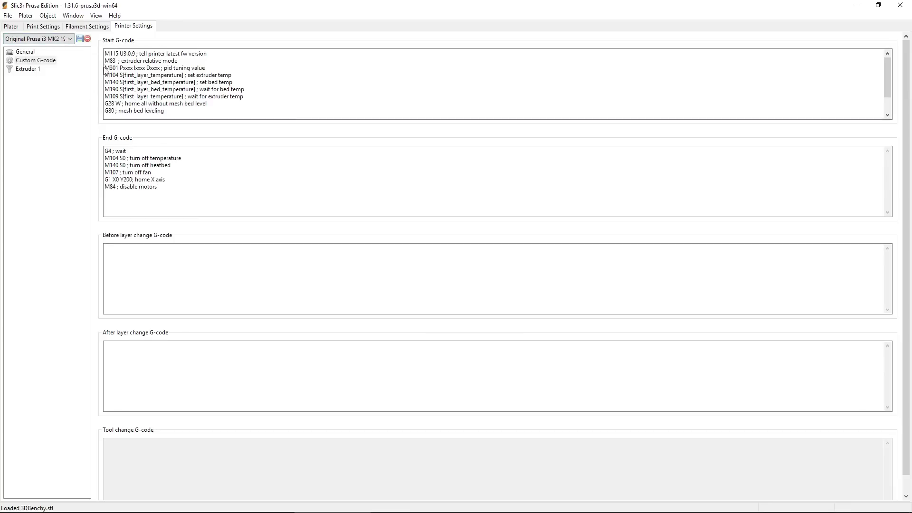
mouse_move(115, 68)
drag(122, 68, 132, 68)
click(76, 81)
Load the Original Prusa i3 MK2 ColorPrint preset and add "M301 Pxxx Ixxx Dxxx" after the M83 line of its start G-code
click(70, 40)
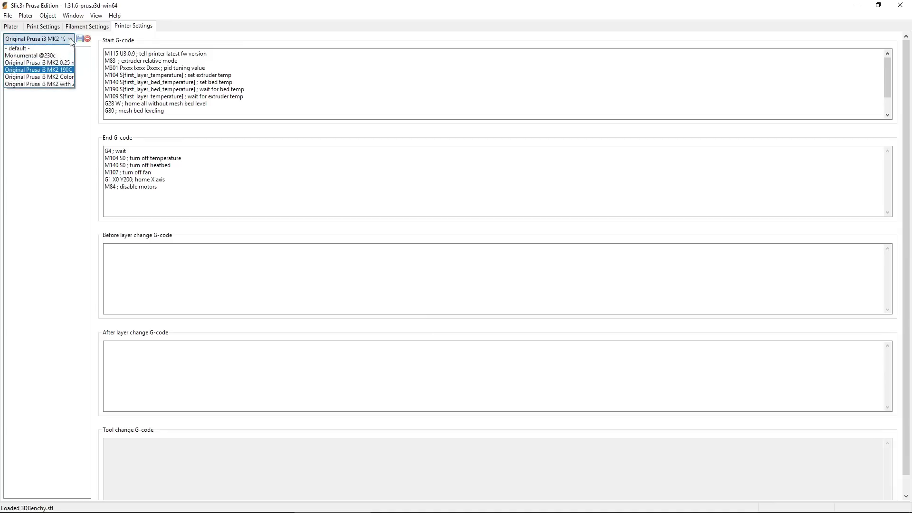
click(55, 82)
click(187, 61)
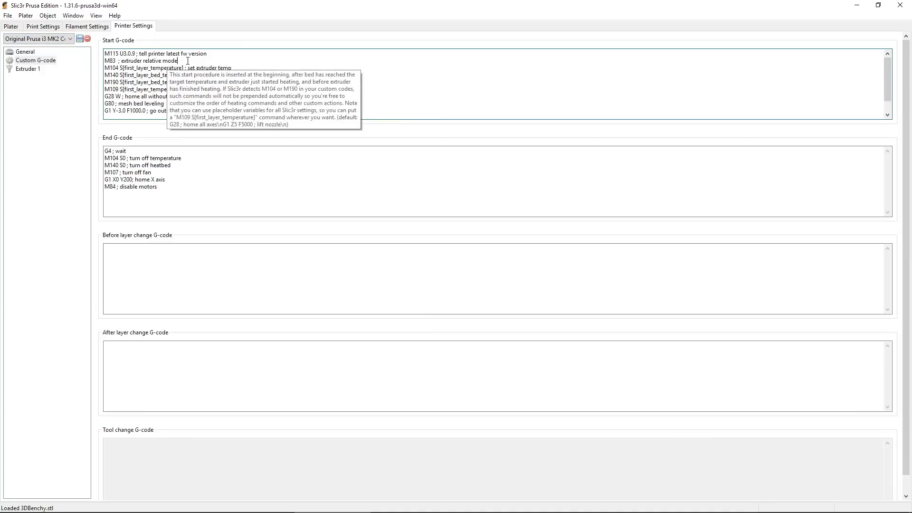
key(Return)
text(M301 P)
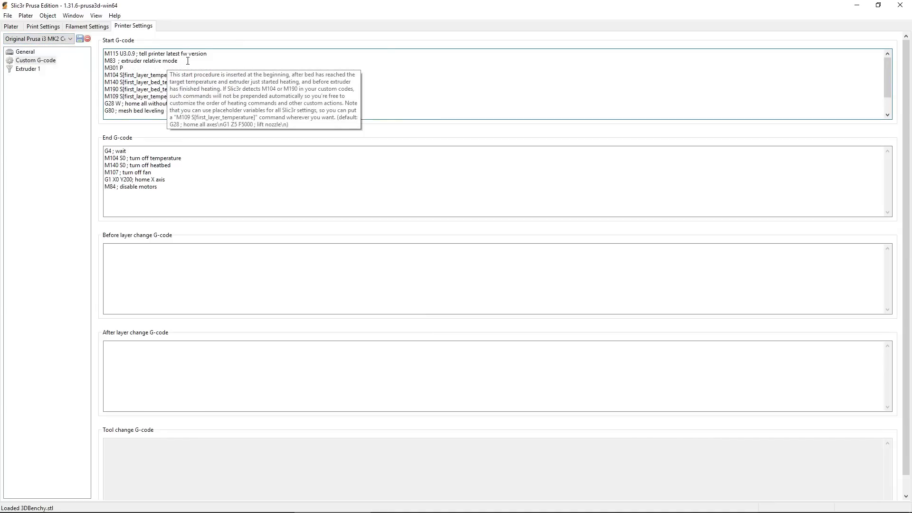
text(xxx)
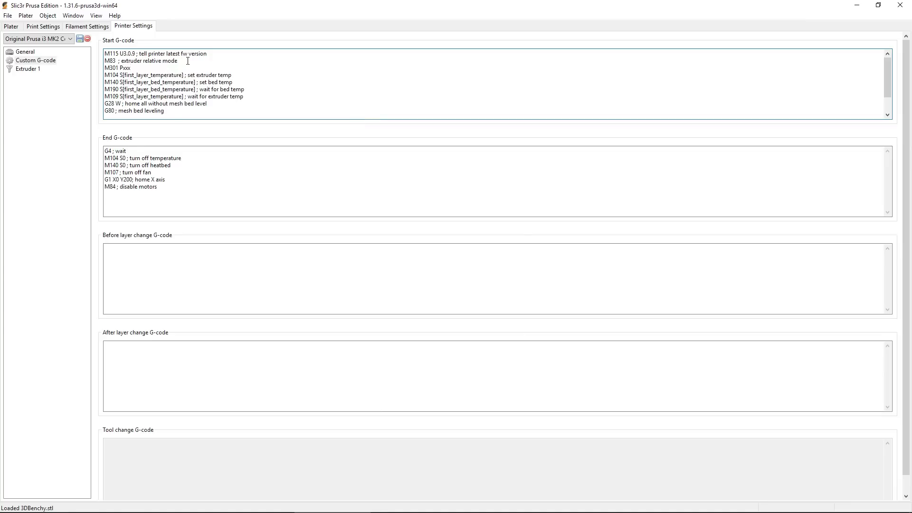
text( Ixxx Dxxx)
Save the modified ColorPrint printer settings as a new preset named "Original Prusa i3 MK2 210c"
click(79, 39)
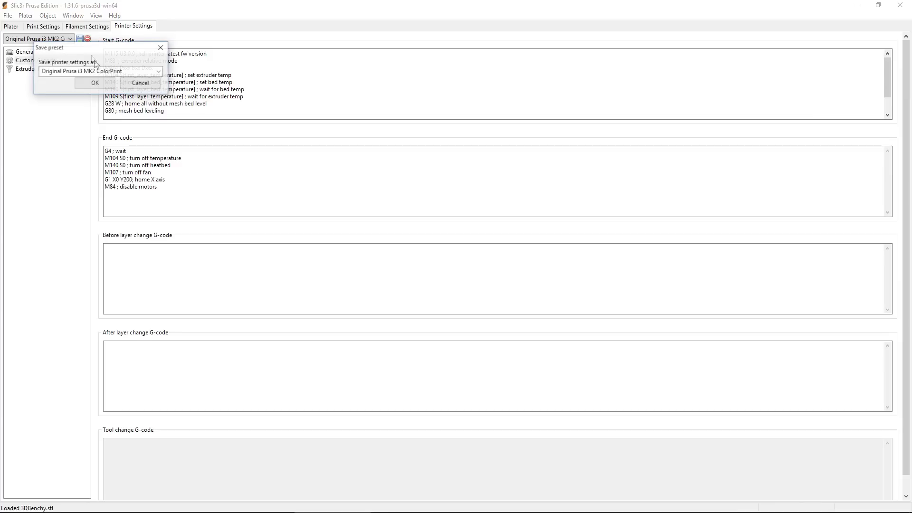
double_click(99, 71)
text(210c)
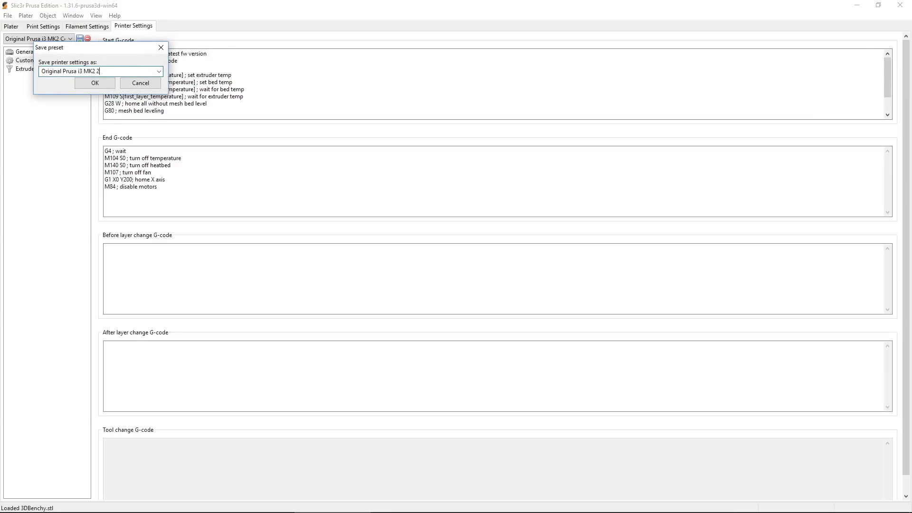
click(109, 82)
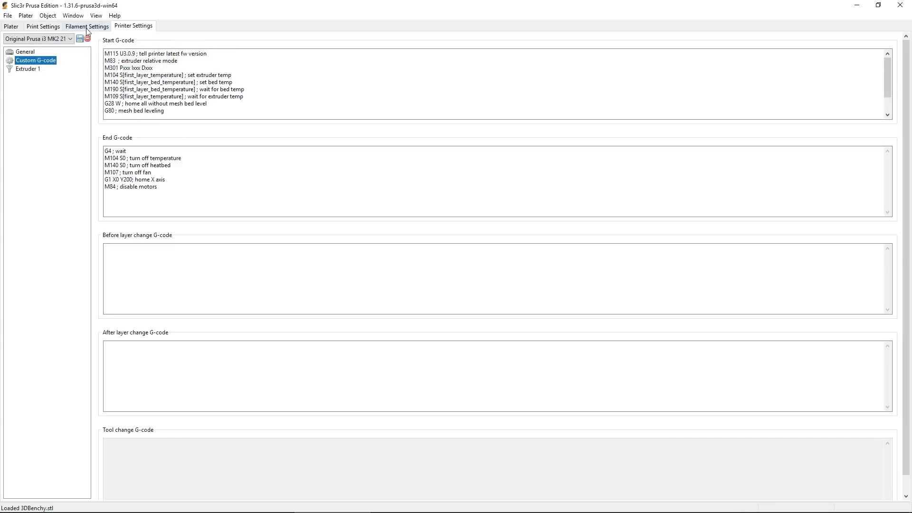
Select the Original Prusa i3 MK2 190C printer preset and set the filament's first-layer extruder temperature to 190 °C
click(71, 39)
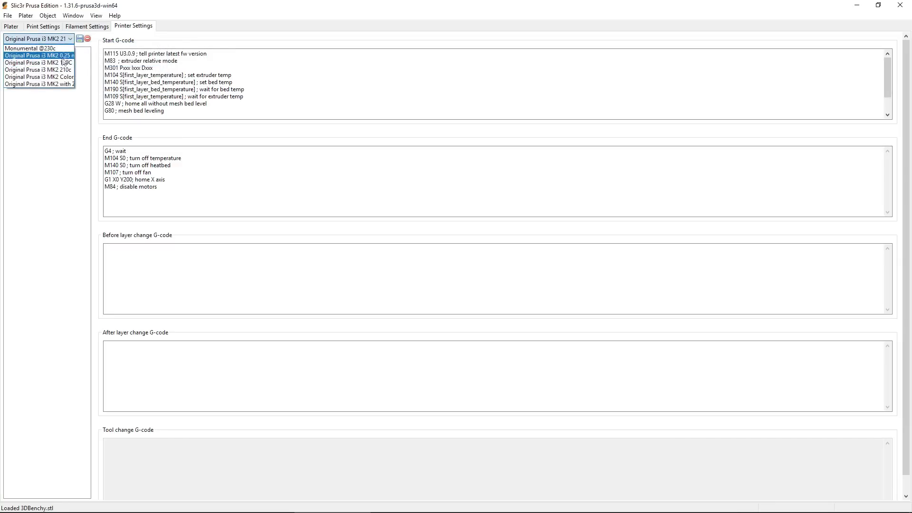
click(62, 62)
click(87, 26)
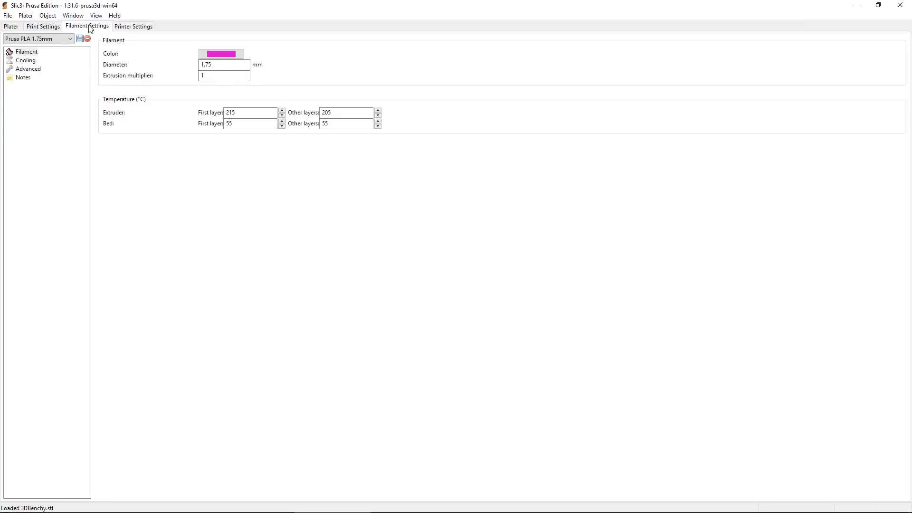
double_click(242, 112)
text(1890)
key(BackSpace)
text(90)
click(133, 26)
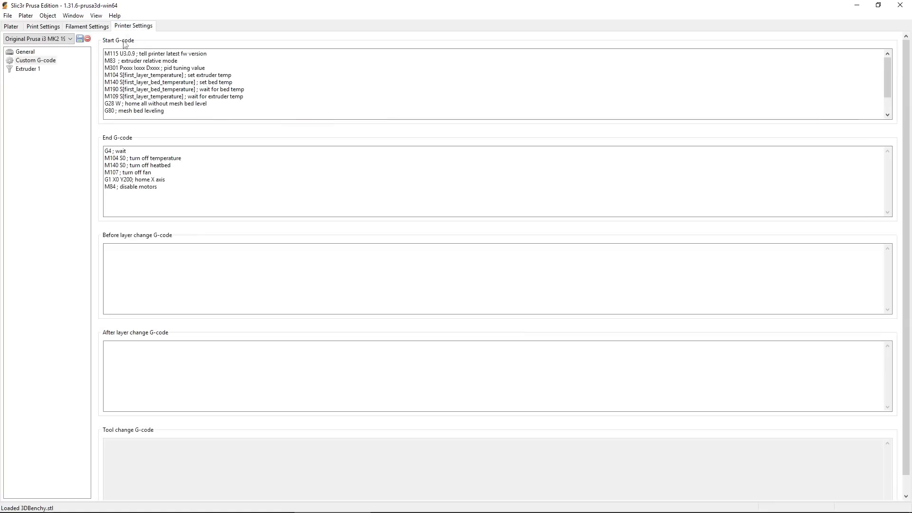
click(87, 27)
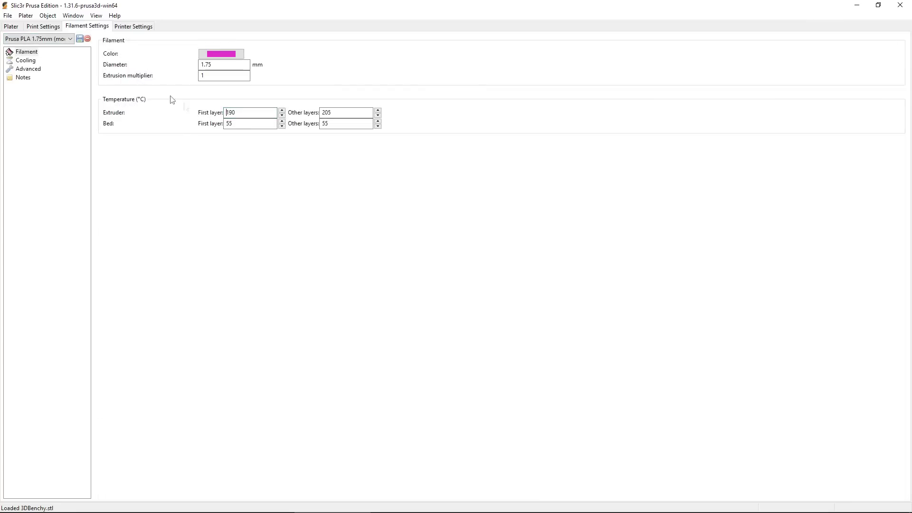
Check the filament's other-layers extruder temperature and return to the printer settings
double_click(332, 112)
click(75, 87)
click(137, 28)
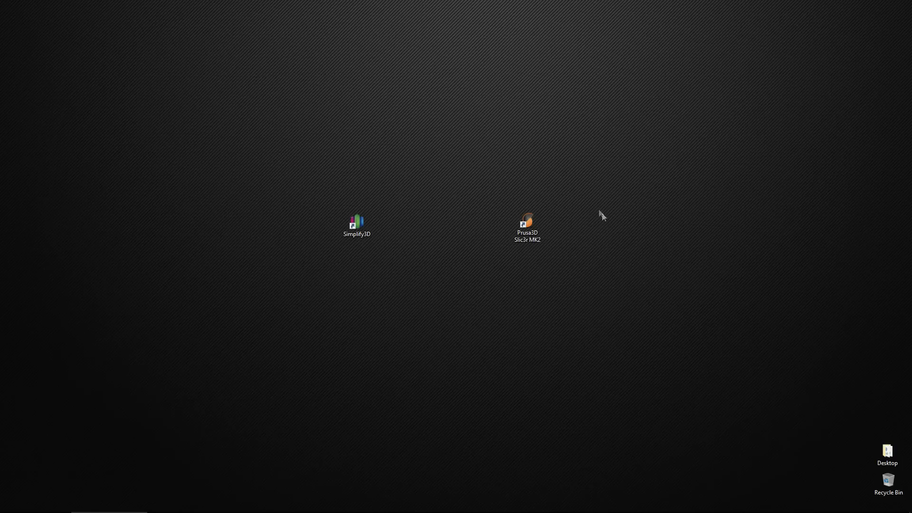
Switch to Simplify3D and open the FFF settings of Process2 for editing
click(362, 219)
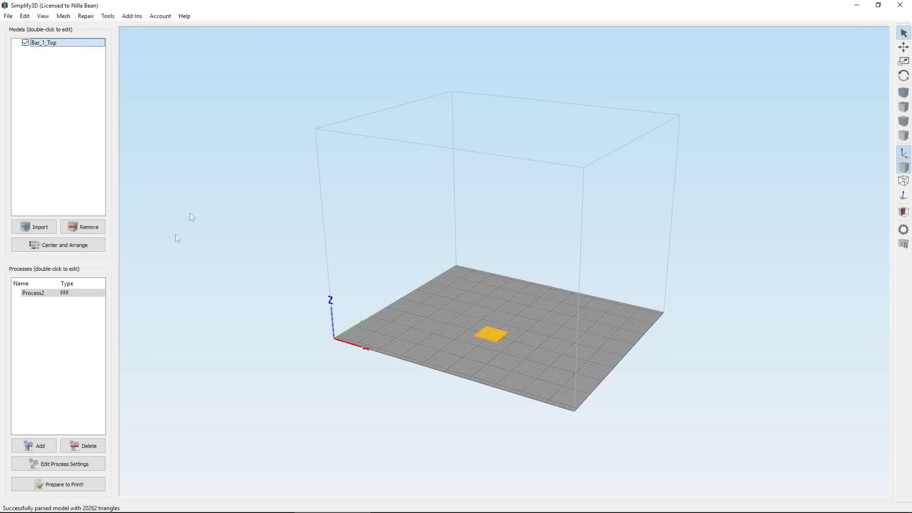
scroll(490, 363, up, 10)
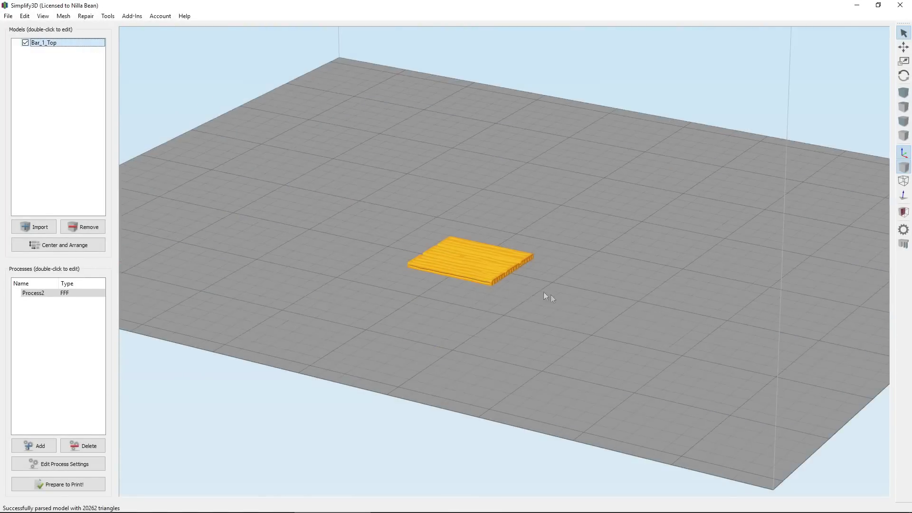
drag(544, 291, 582, 270)
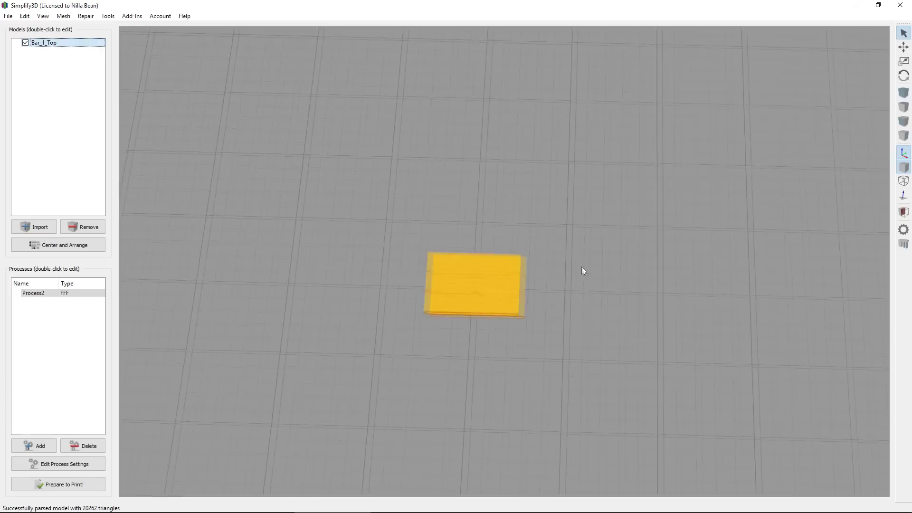
scroll(565, 268, up, 3)
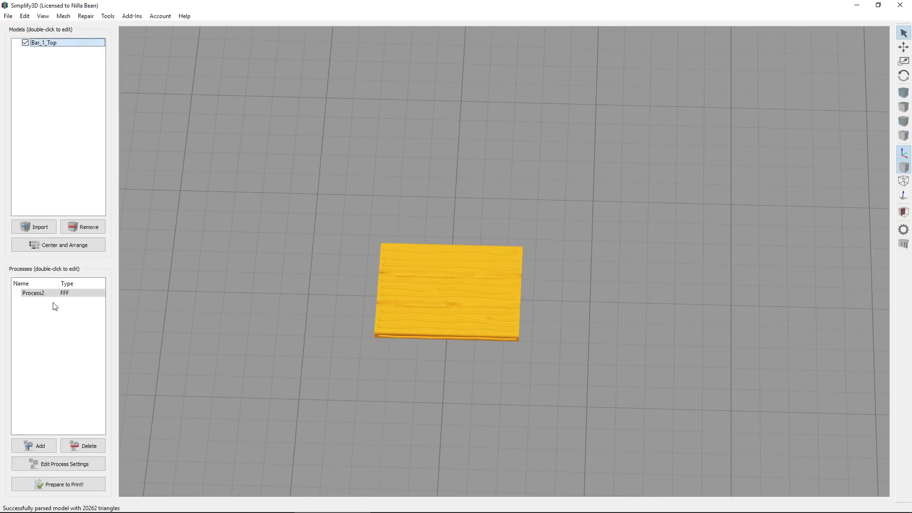
click(44, 294)
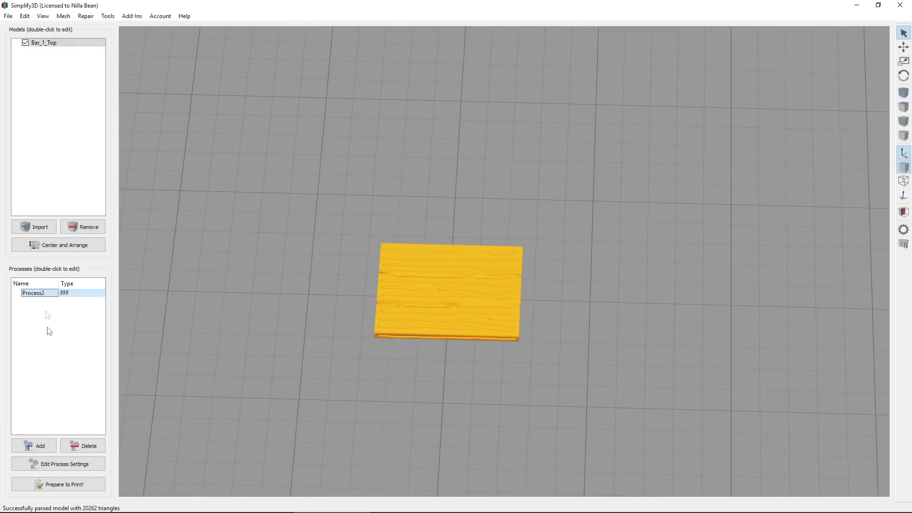
click(61, 464)
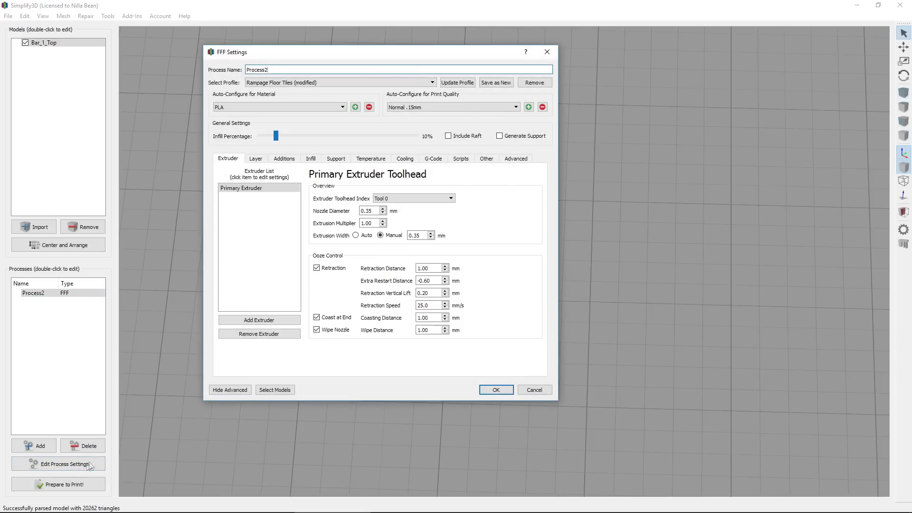
Add the line "M301 Pxxx Ixxxx Dxxx" after the G80 mesh bed leveling line of the process's starting script
click(461, 160)
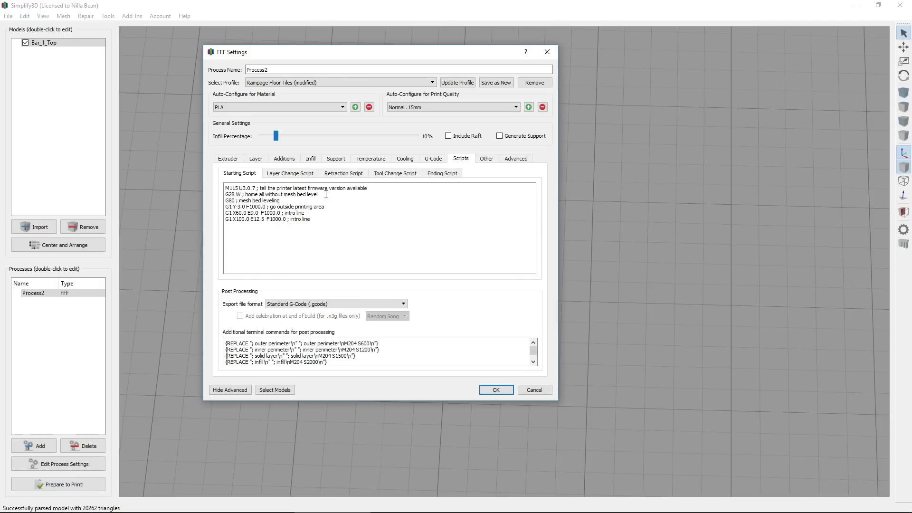
click(282, 200)
key(Return)
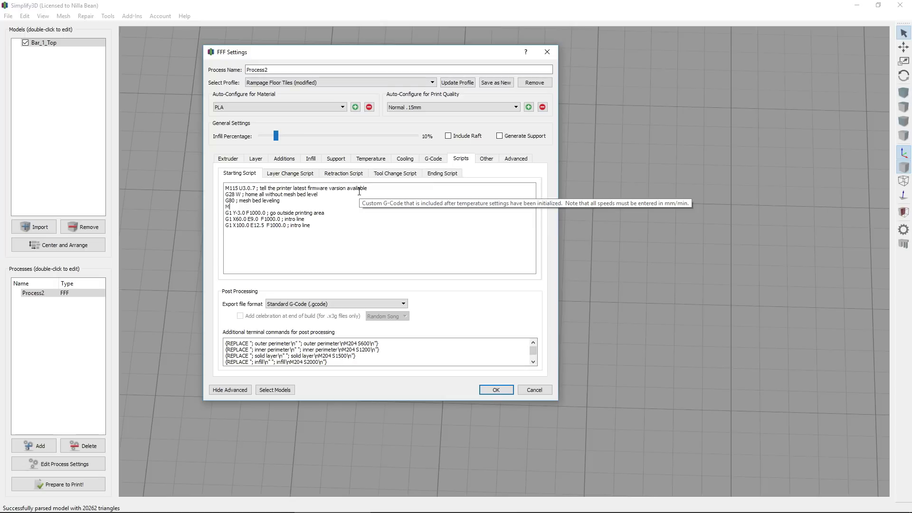
text(M301 Pxxx Ixxxx Dxxx)
click(362, 216)
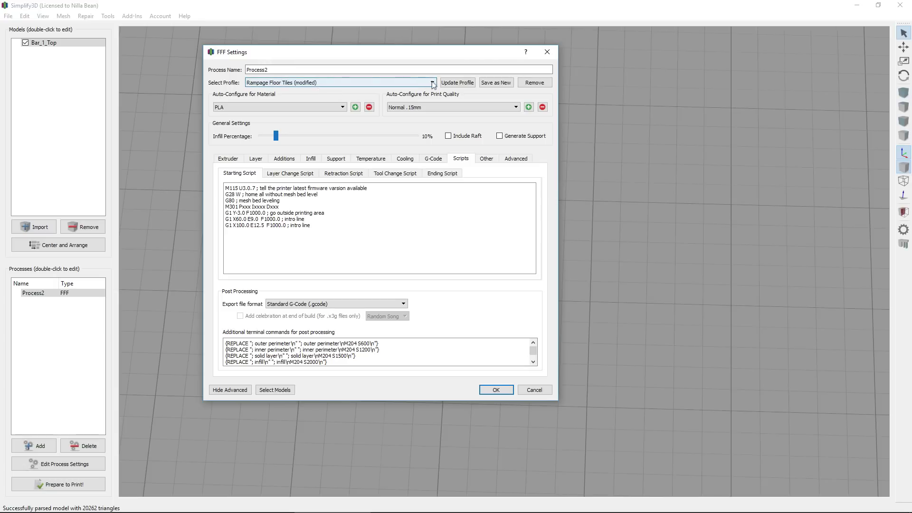
Try to save the process settings as a new profile named "Mk2 190c Tuning", cancelling at the name prompt
click(429, 84)
click(429, 84)
click(496, 83)
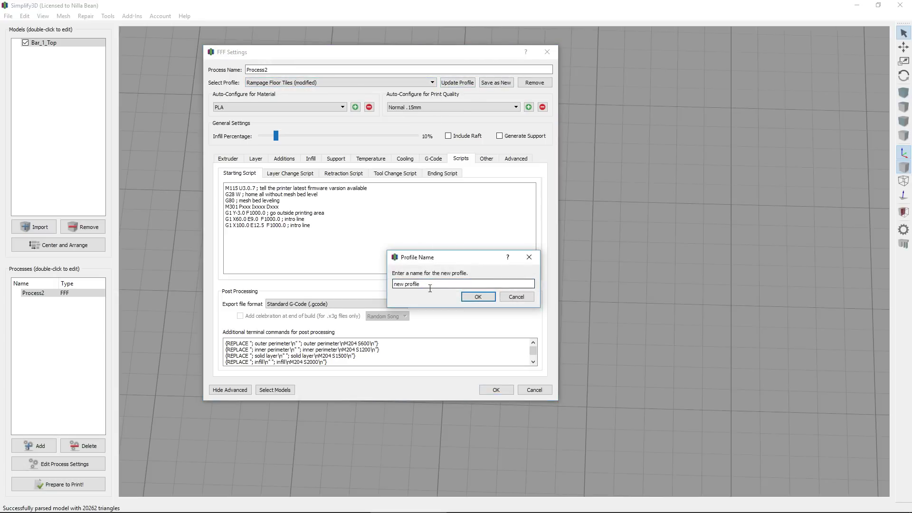
text(Mk2 190c Tuning)
click(515, 297)
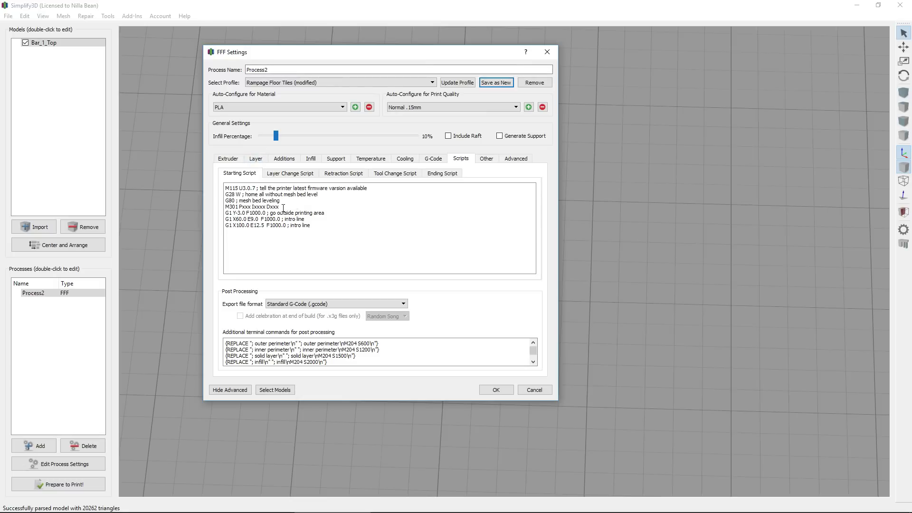
Delete the M301 line from the starting script, leaving no blank line after the G80 line
drag(283, 207, 209, 203)
drag(281, 208, 222, 210)
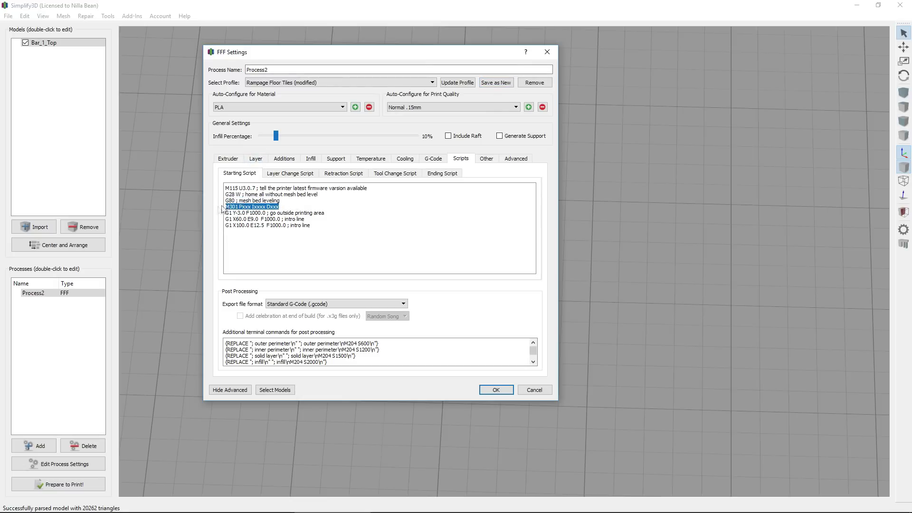
key(Delete)
key(Delete)
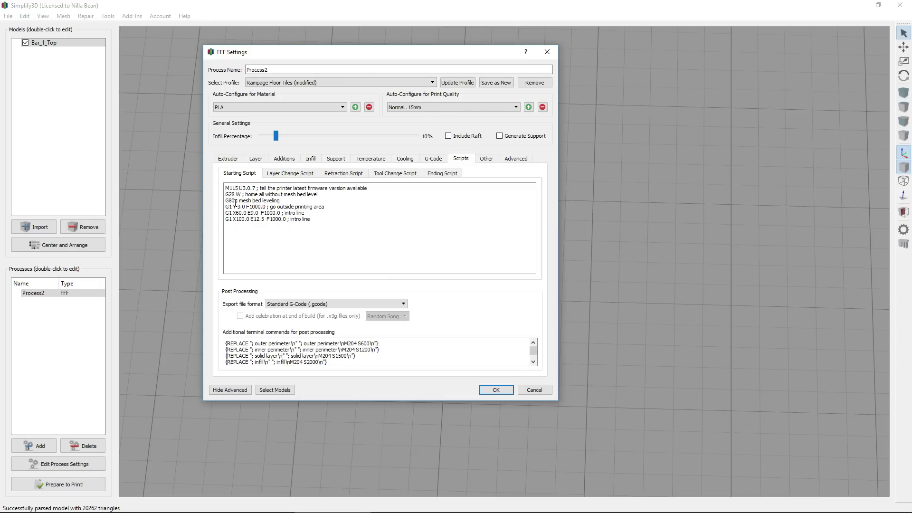
key(Return)
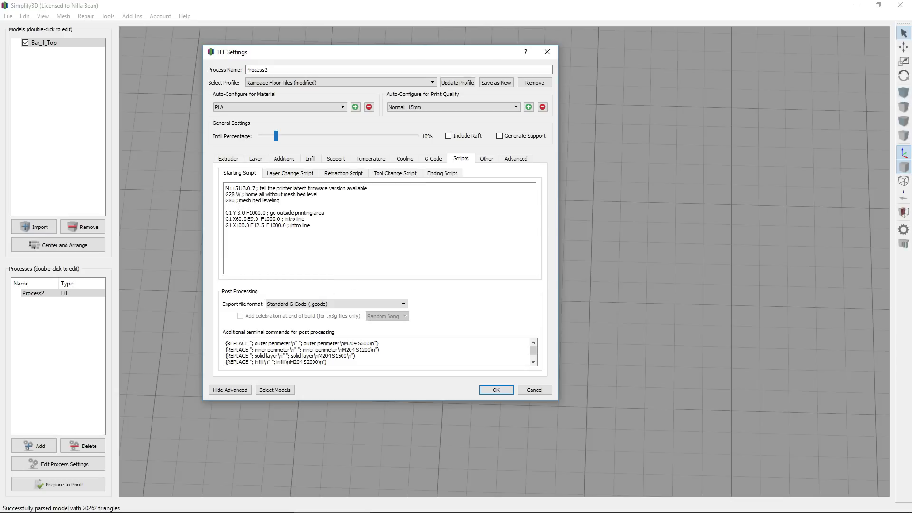
key(BackSpace)
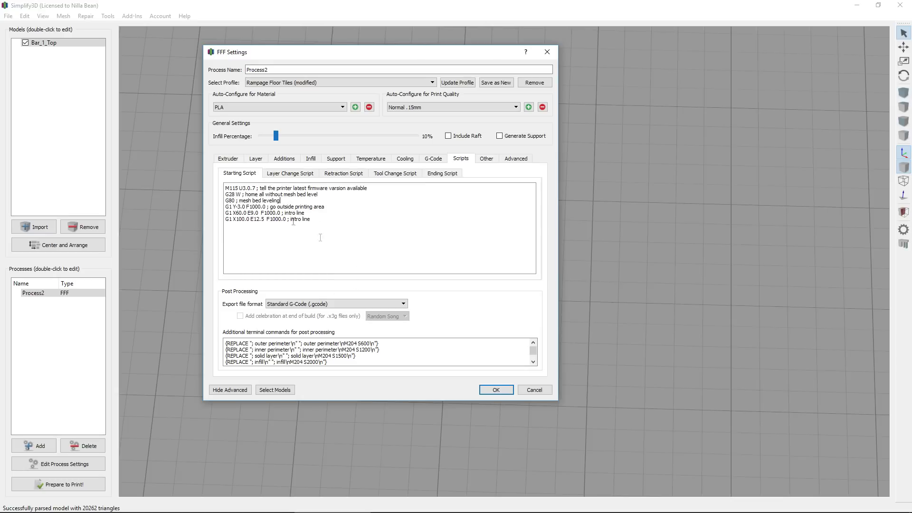